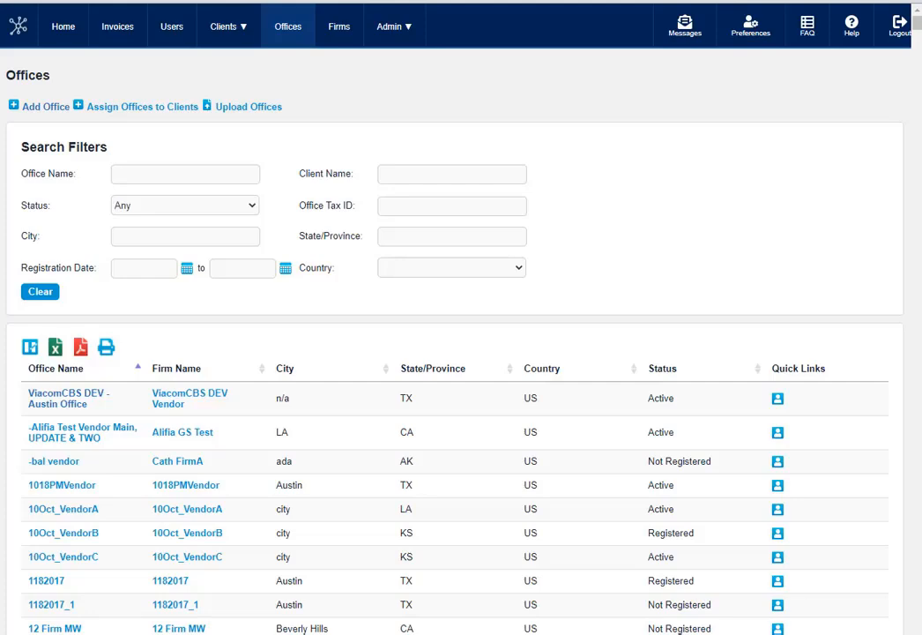
Search the offices by office name for "Austin", review the list, and run a separate search for "Bootcamp"
click(225, 175)
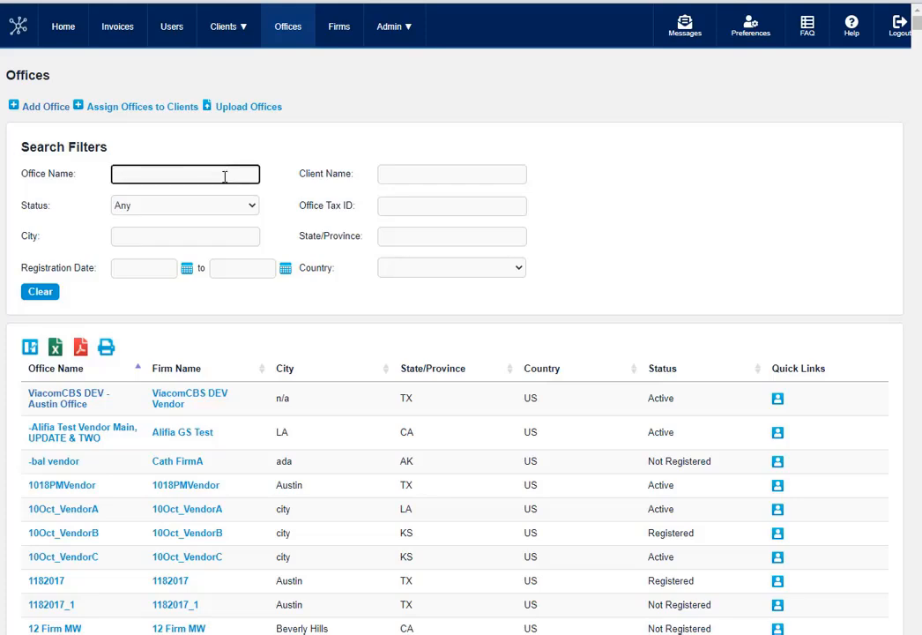
text(Austin)
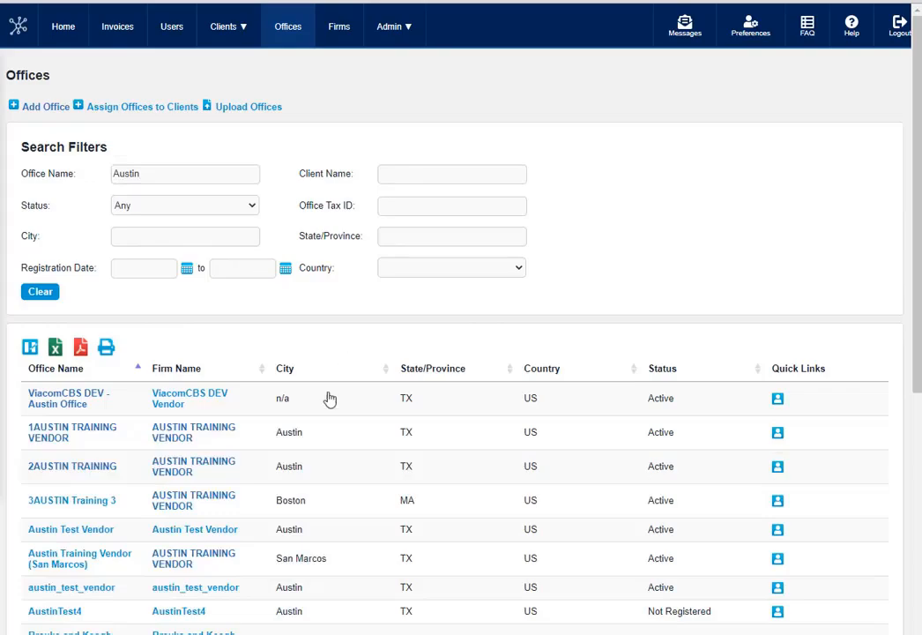
scroll(327, 398, down, 4)
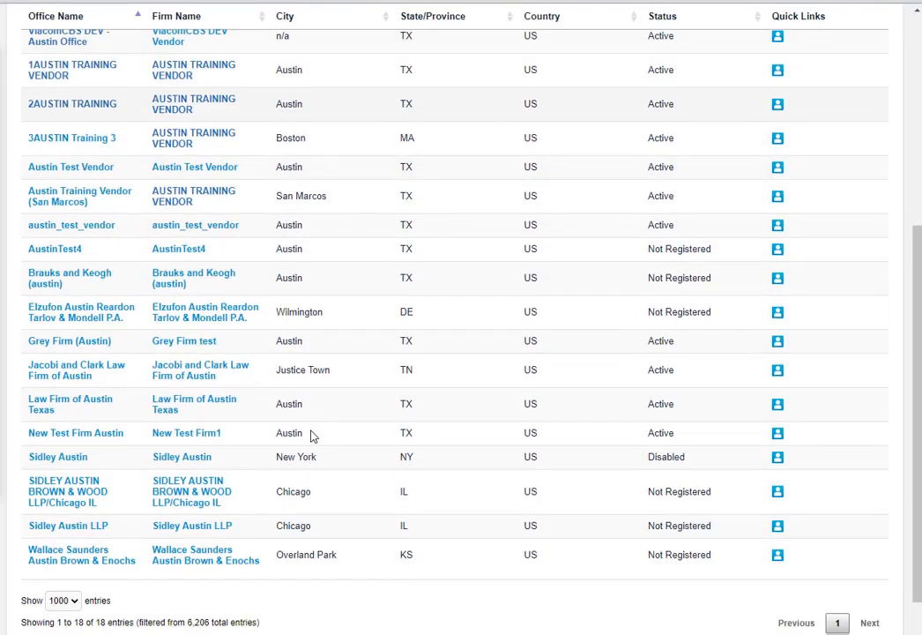
scroll(310, 436, up, 4)
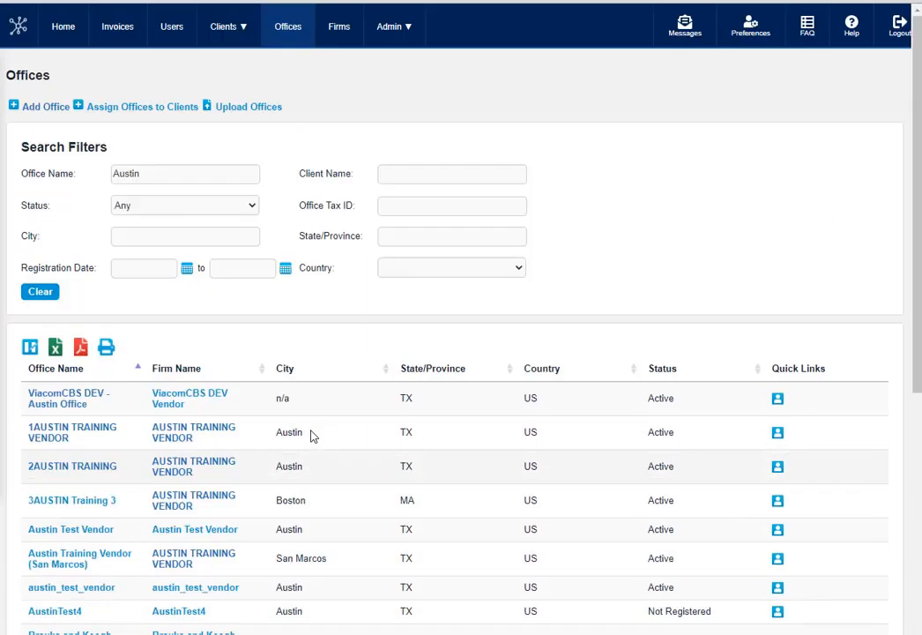
double_click(131, 175)
text(Bootcamp)
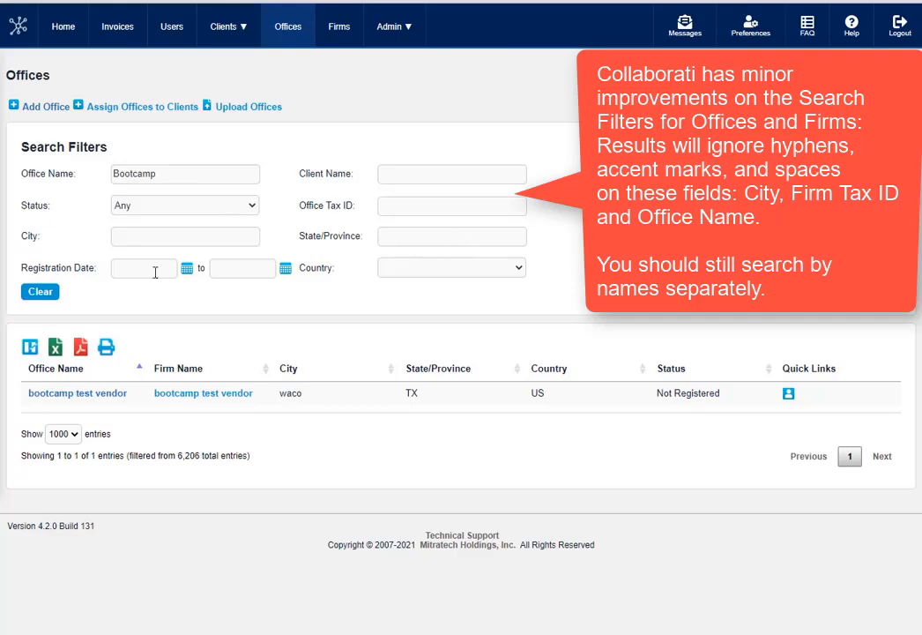
Clear the name filter and search the offices by office tax ID, trying both the full number and a shortened version
click(40, 291)
click(389, 205)
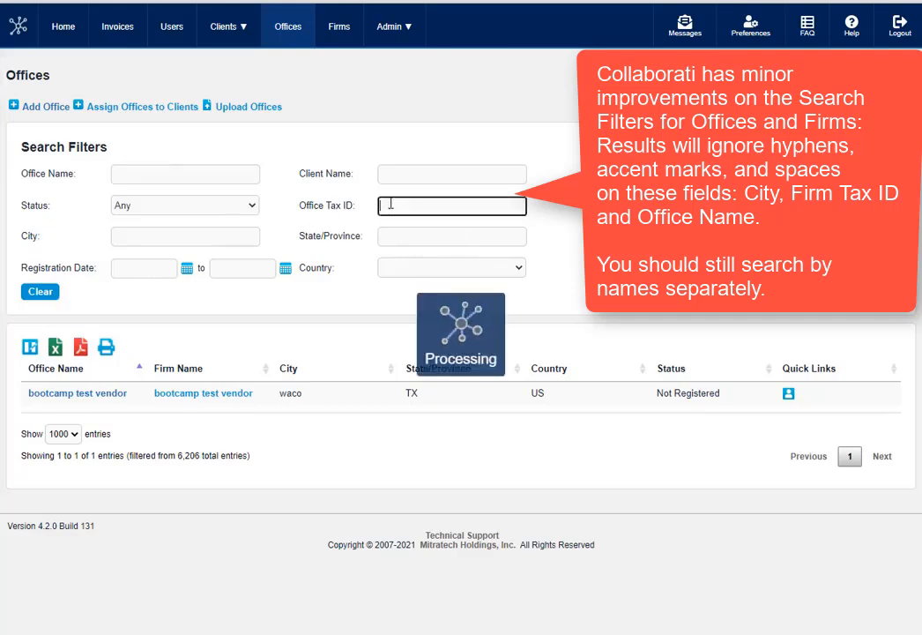
text(50011110)
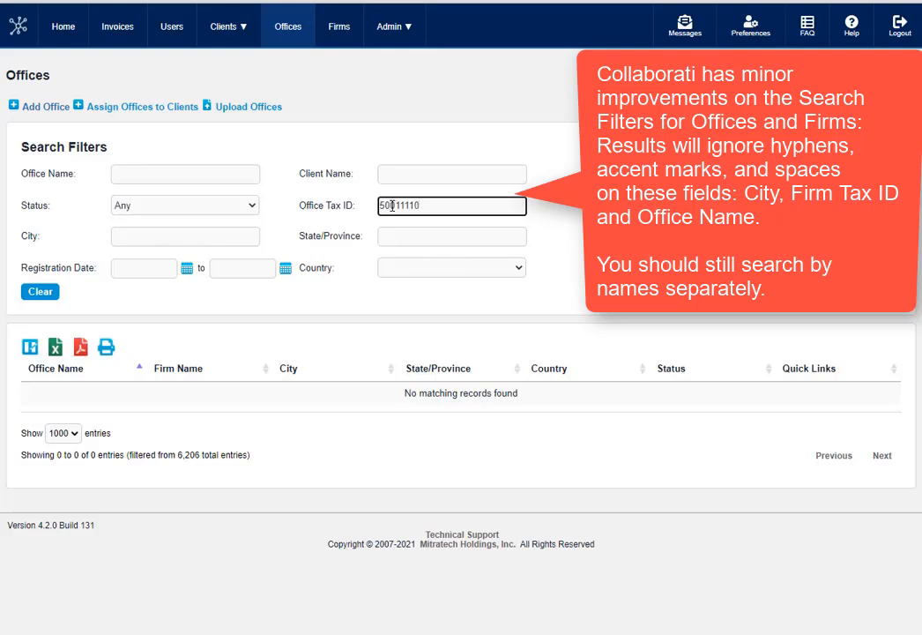
text(-)
key(BackSpace)
key(BackSpace)
key(BackSpace)
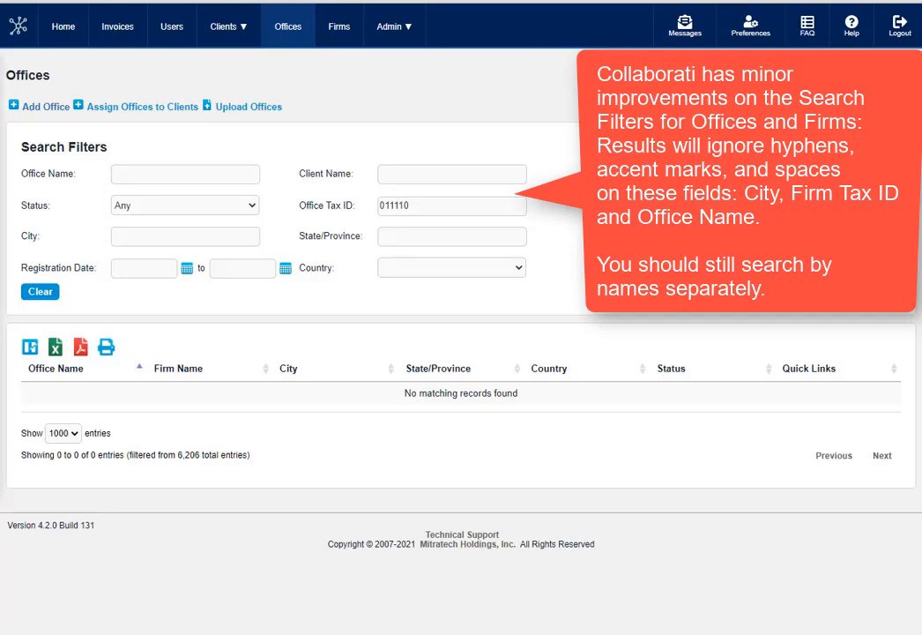
Clear the tax ID filter and search the offices by the office name "Baker"
click(39, 291)
click(124, 172)
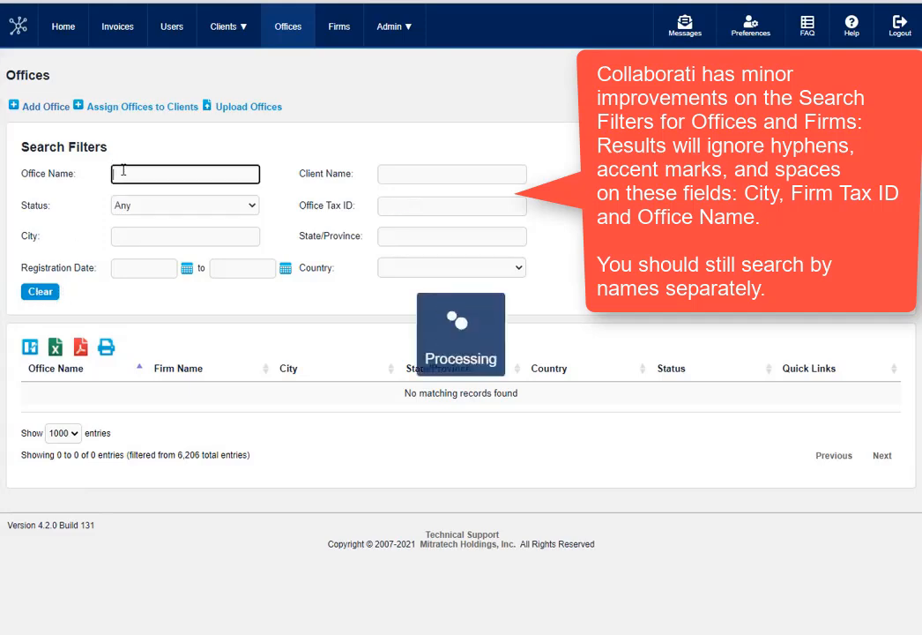
text(Baker)
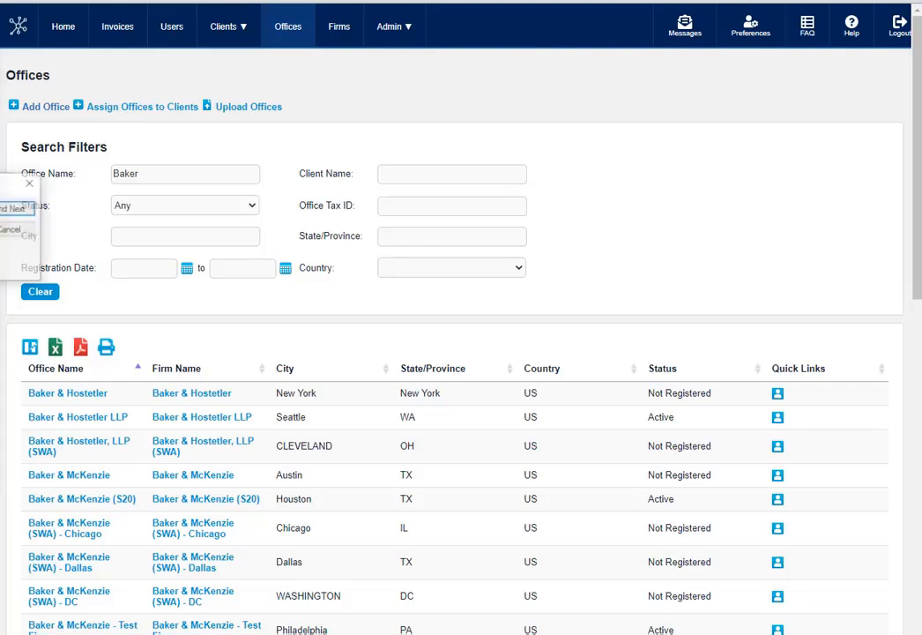
Find "mckenzie" within the Baker results page and review the highlighted offices
key(ctrl+f)
text(mckenzie)
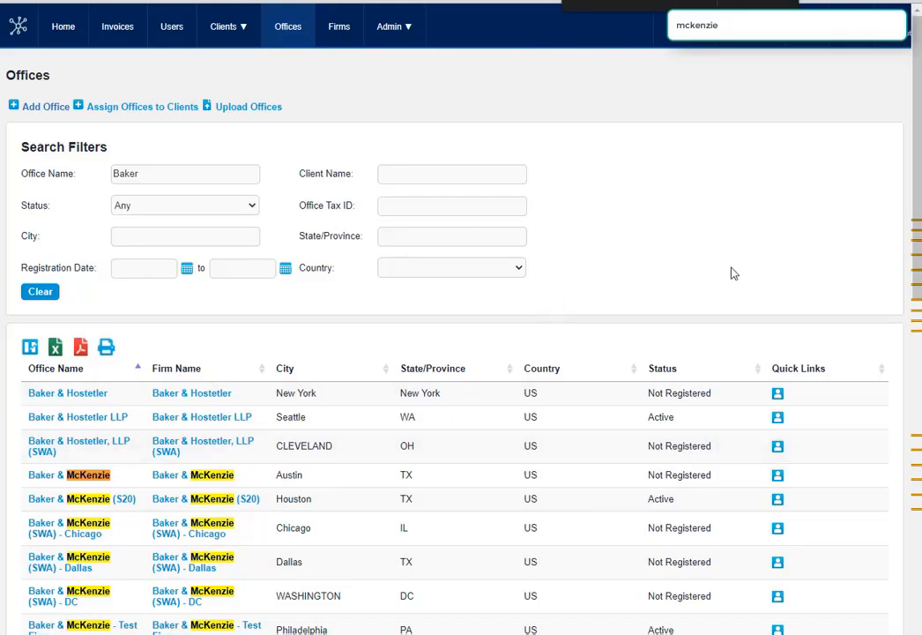
scroll(732, 273, down, 2)
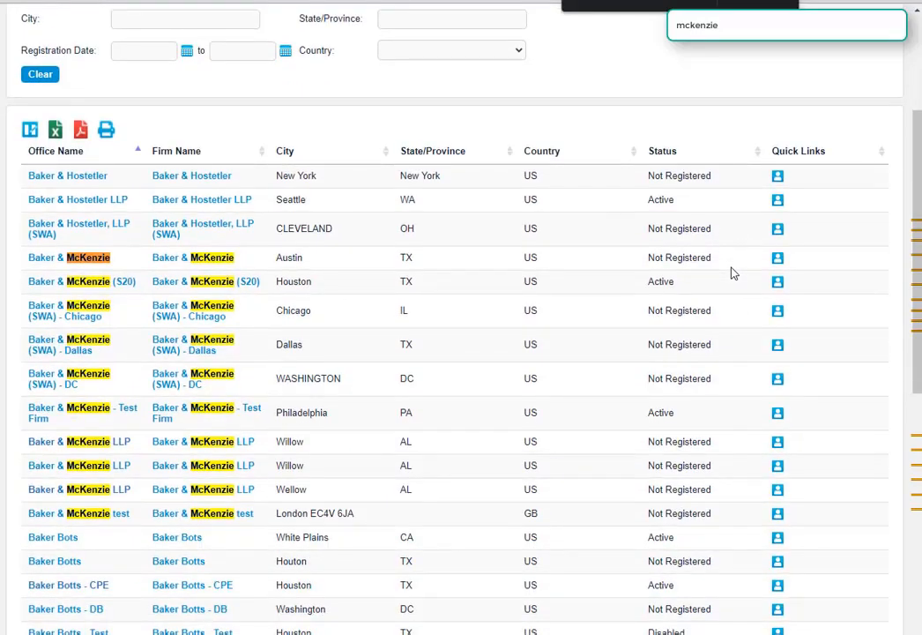
scroll(731, 272, down, 2)
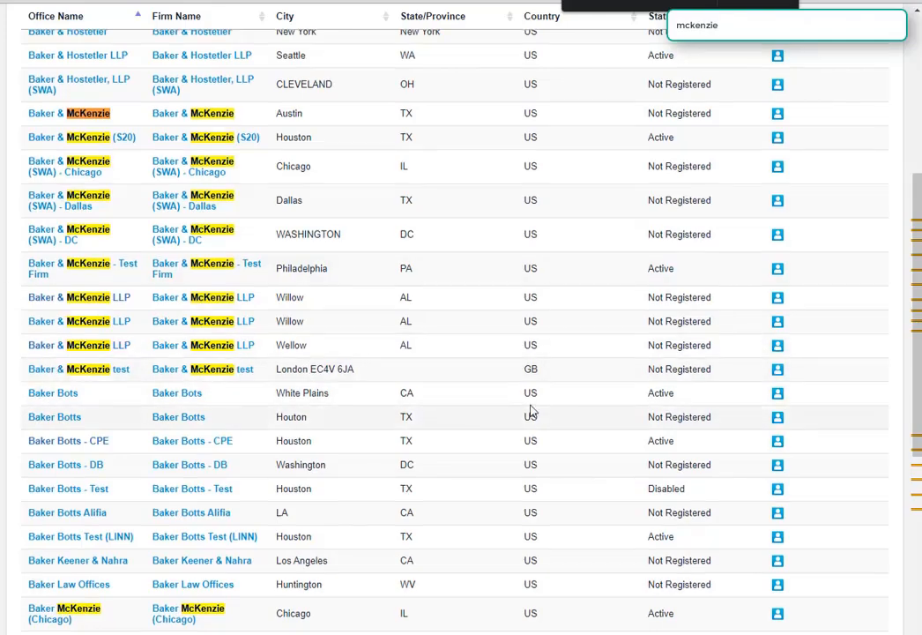
scroll(531, 408, up, 5)
Clear the Baker filter and search the offices by the office name "Bootcamp"
click(34, 295)
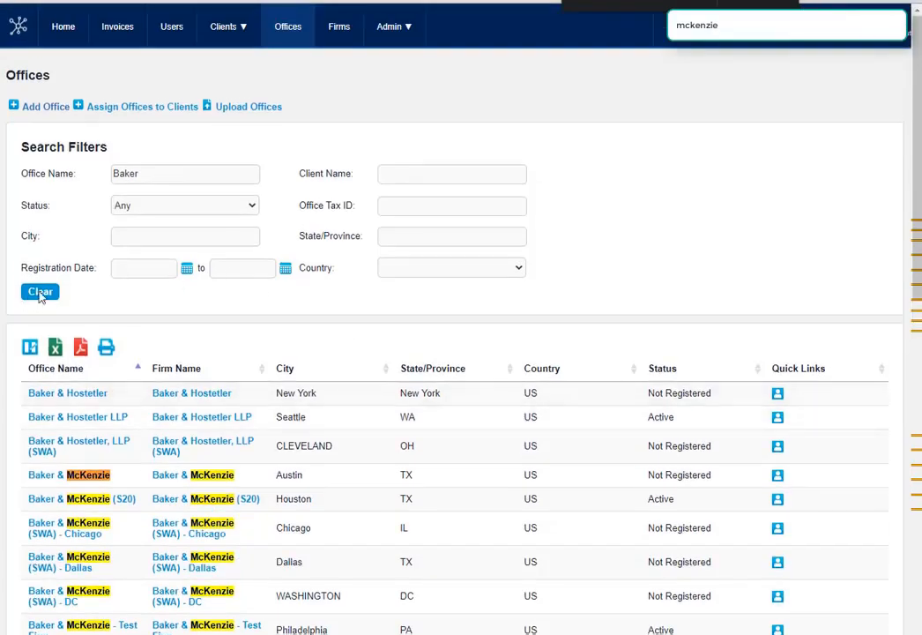
click(177, 173)
text(Bootcamp)
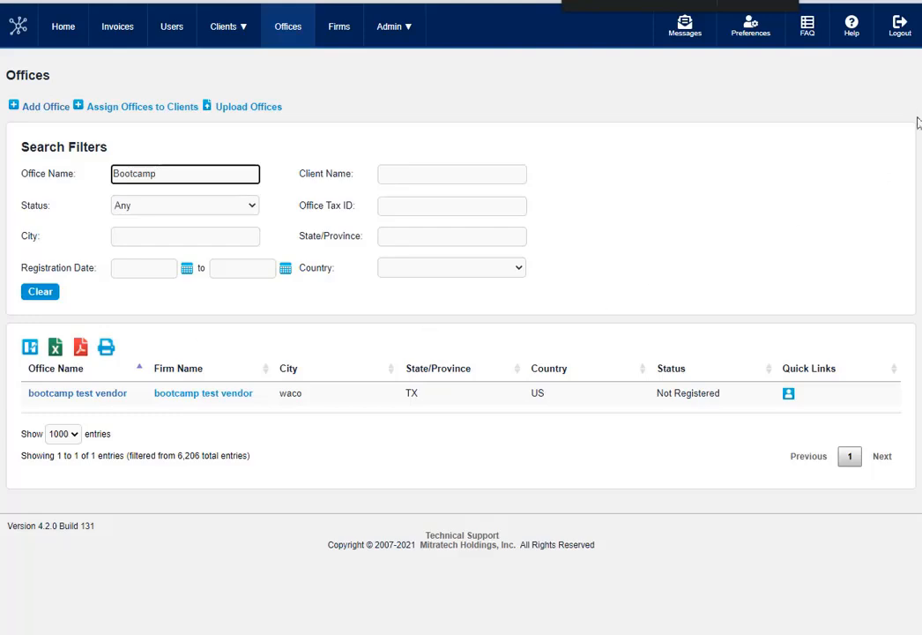
Add the firm "Austin Bootcamp Law Firm" with its tax ID, contact details and mailing address, and save it with the default invoice settings
click(339, 29)
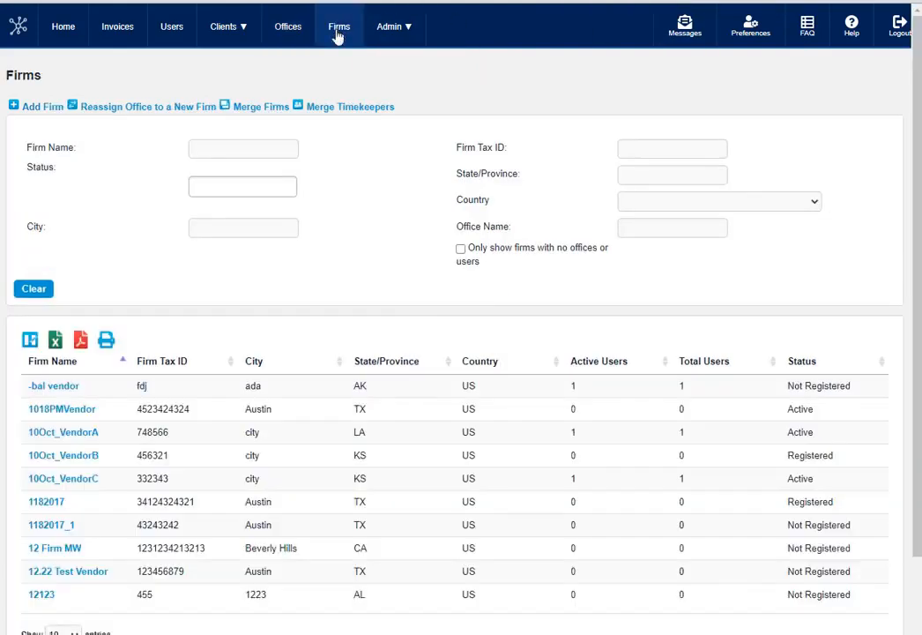
click(41, 109)
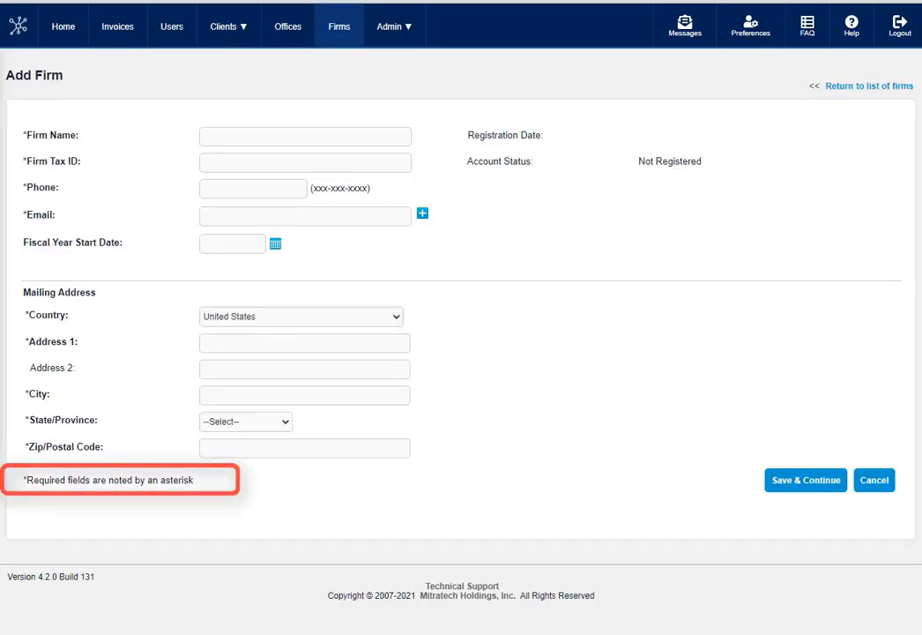
click(342, 139)
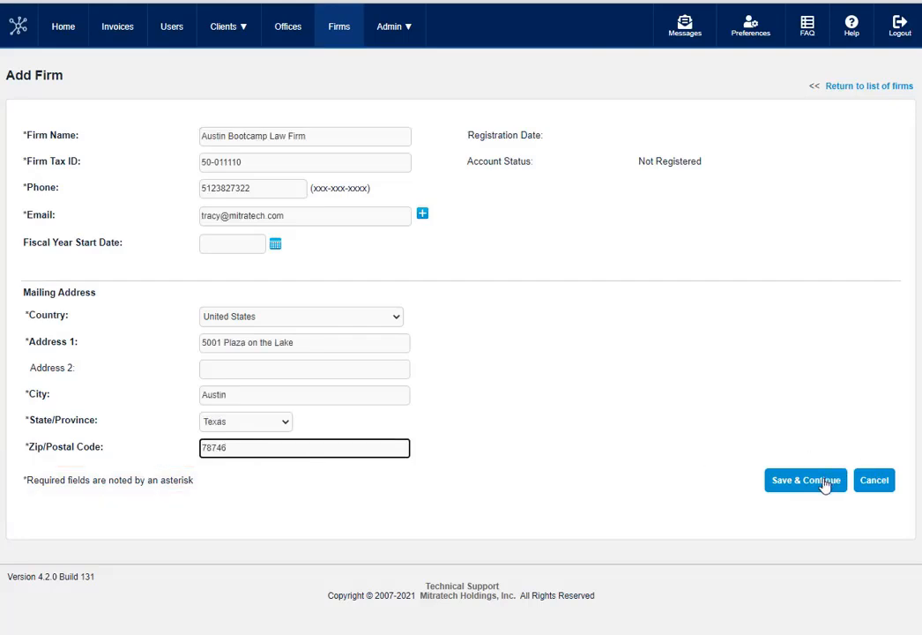
click(825, 486)
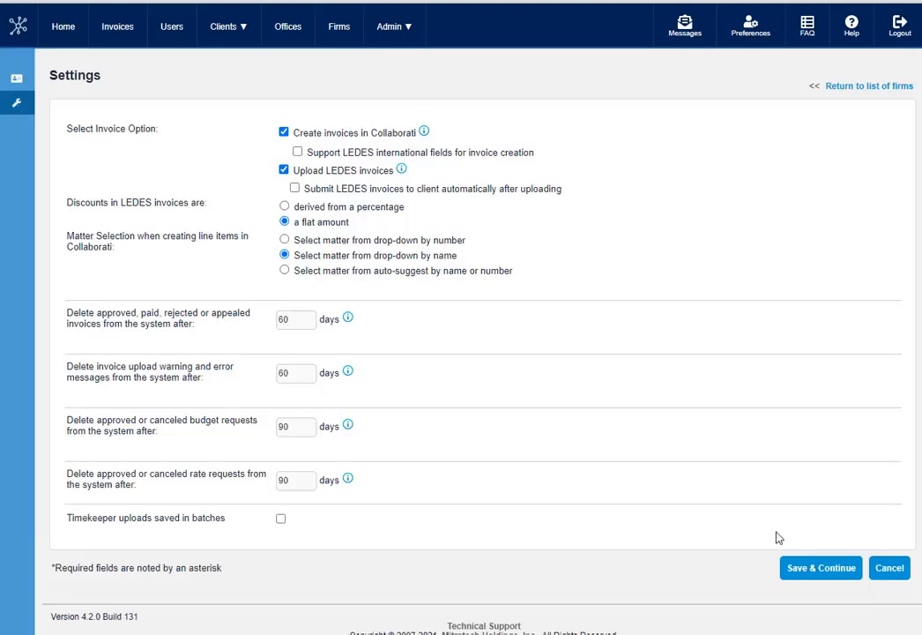
click(805, 569)
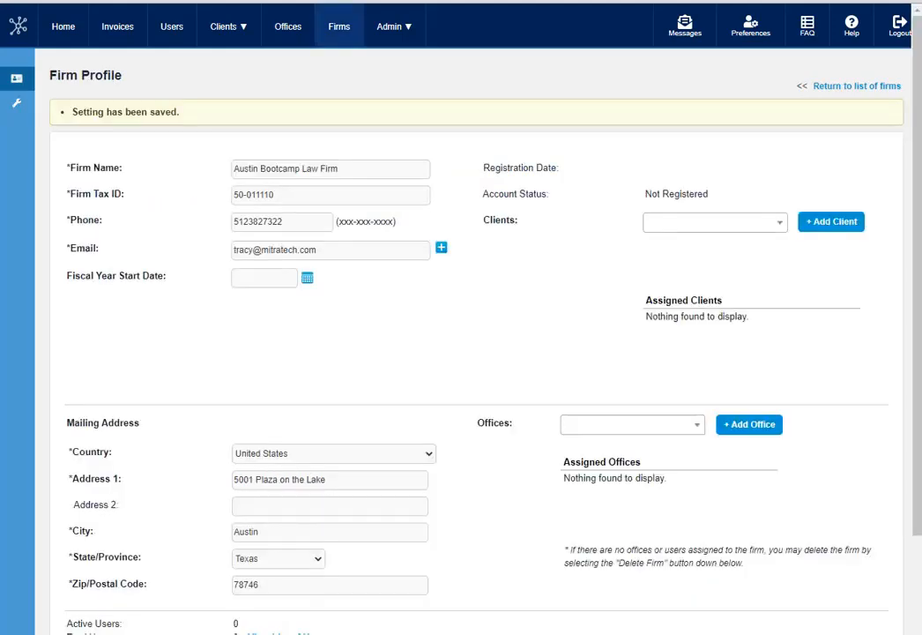
Start a new office with "Austin Bootcamp Law Firm" as firm and office name, and enter its tax ID, phone number and e-mail
click(283, 37)
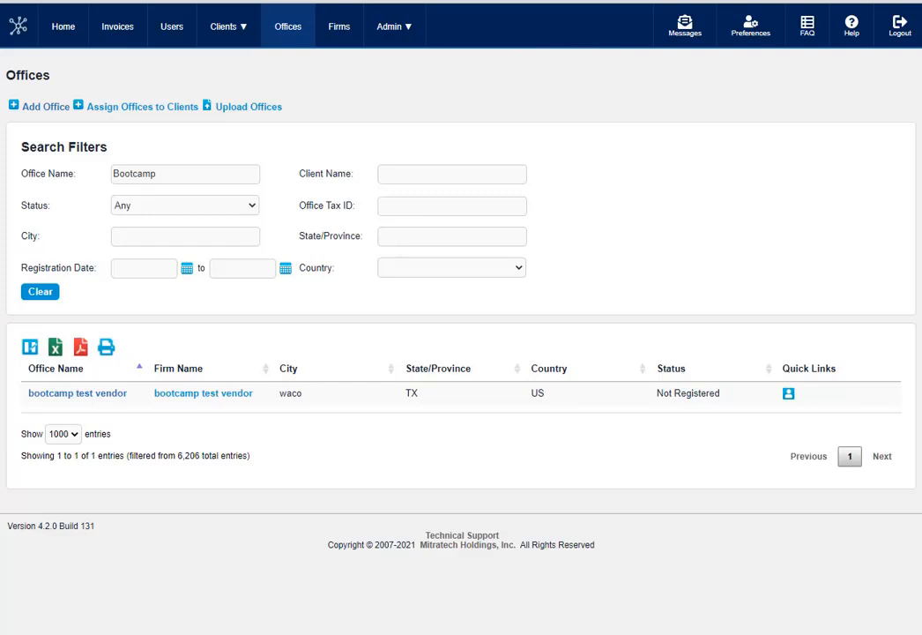
click(46, 107)
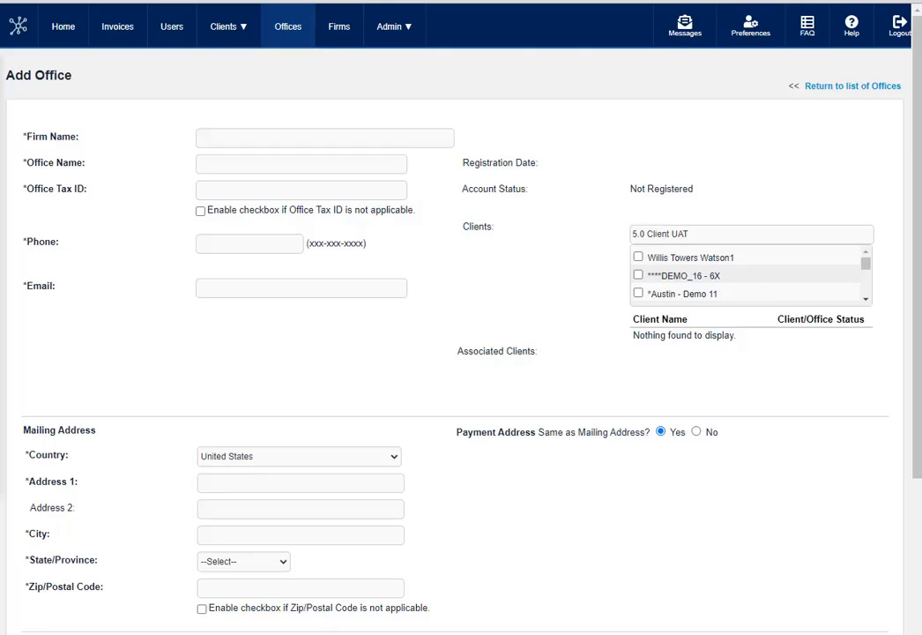
click(270, 132)
text(Austin Bootcamp Law Firm)
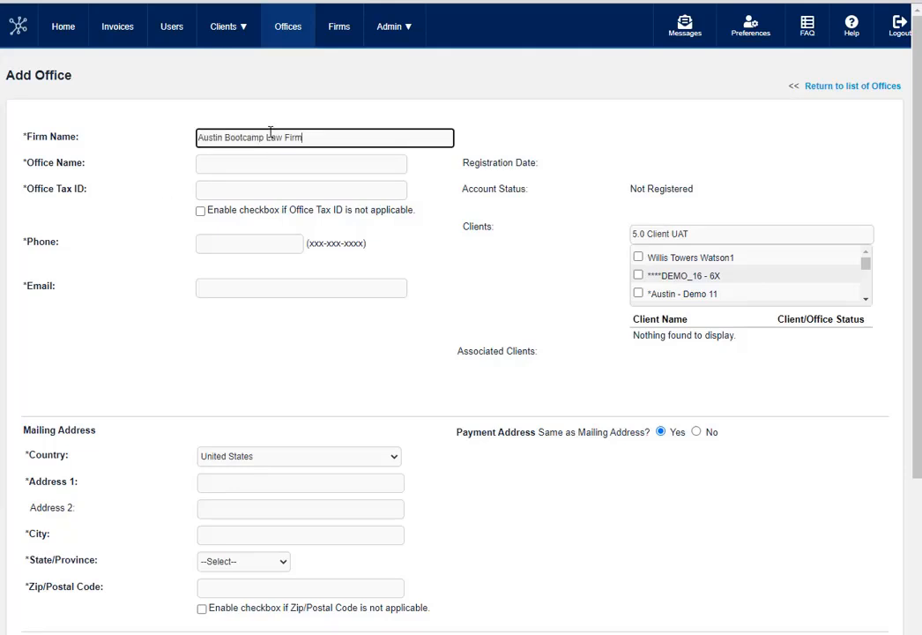
click(262, 156)
click(260, 163)
text(Austin Bootcamp Law Firm)
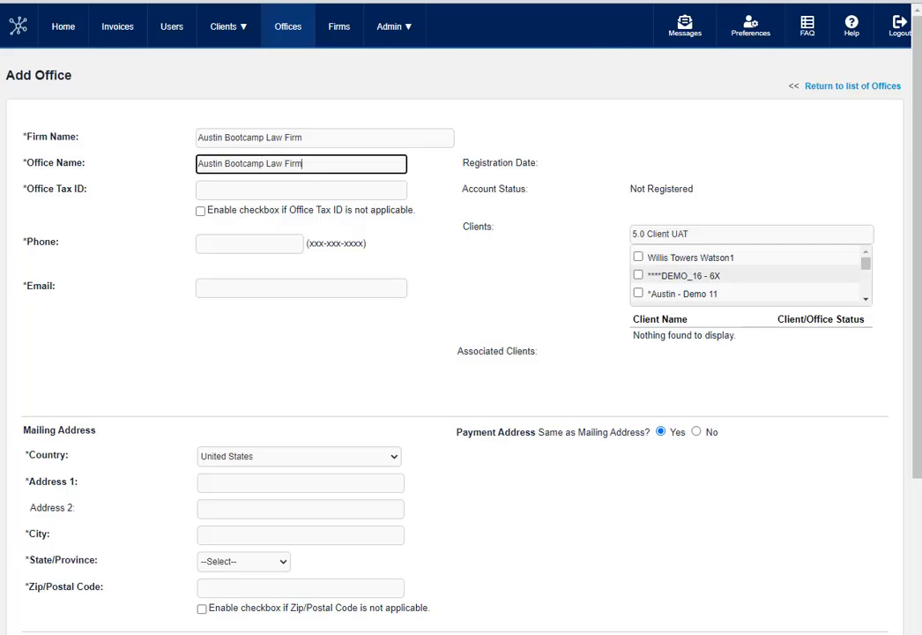
key(alt+Tab)
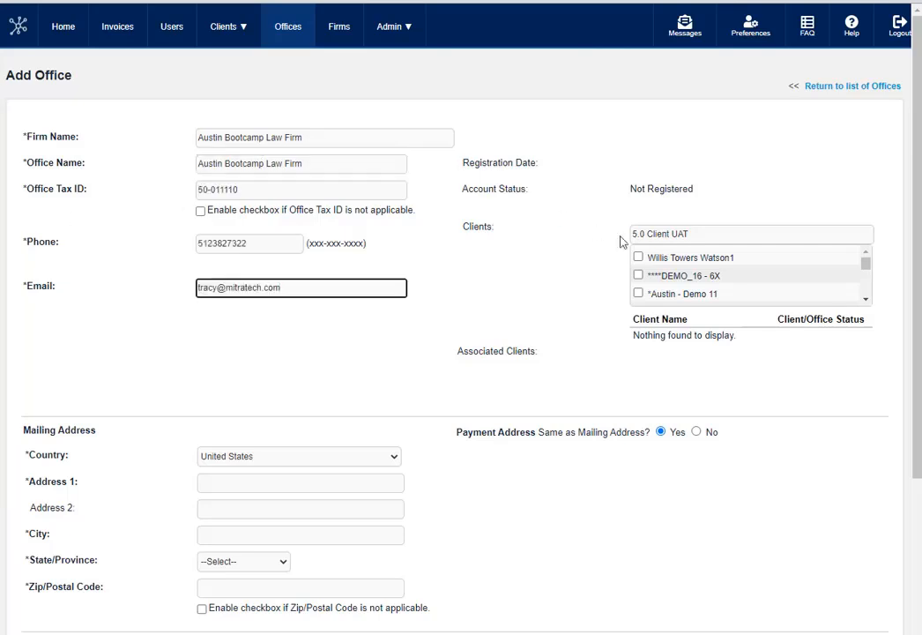
key(alt+Tab)
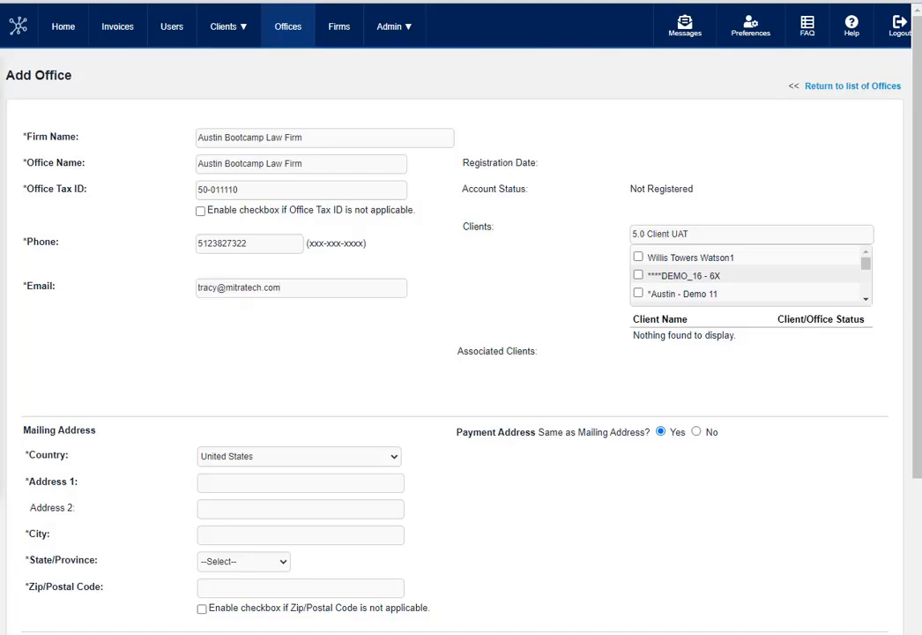
Find the client "Punisher 8081 TC34120" and select it for the new office
drag(694, 235, 607, 232)
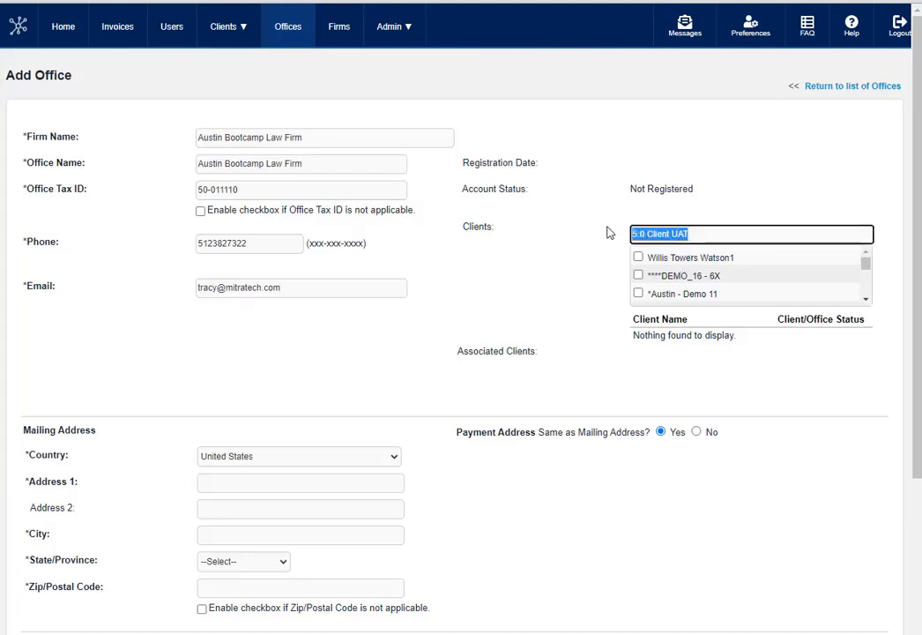
text(Punisher 8081 TC34120)
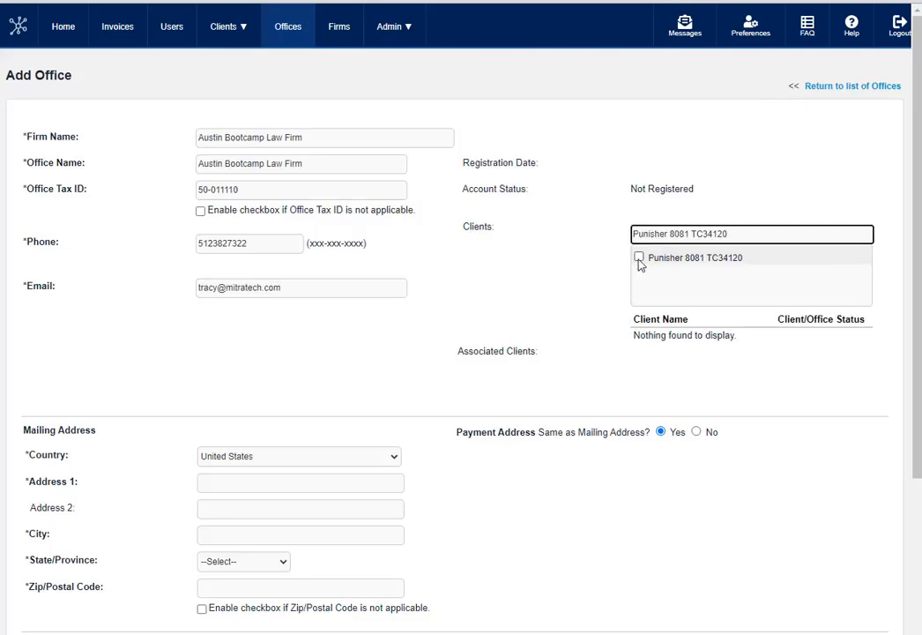
click(639, 258)
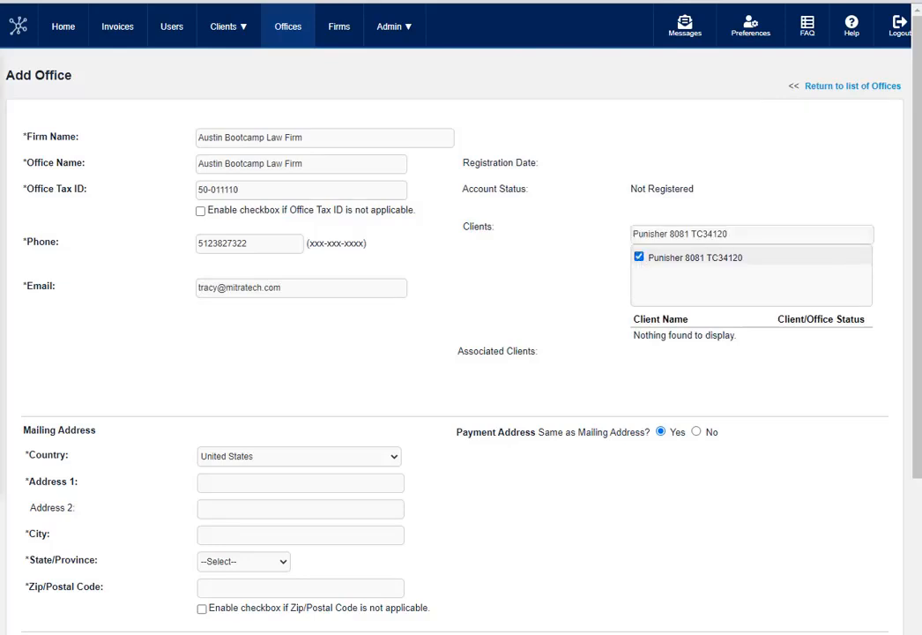
Fill in the office's street address, city, state and postal code, and continue to the billing currency and time zone page
click(239, 484)
text(5001 Plaza on the Lake)
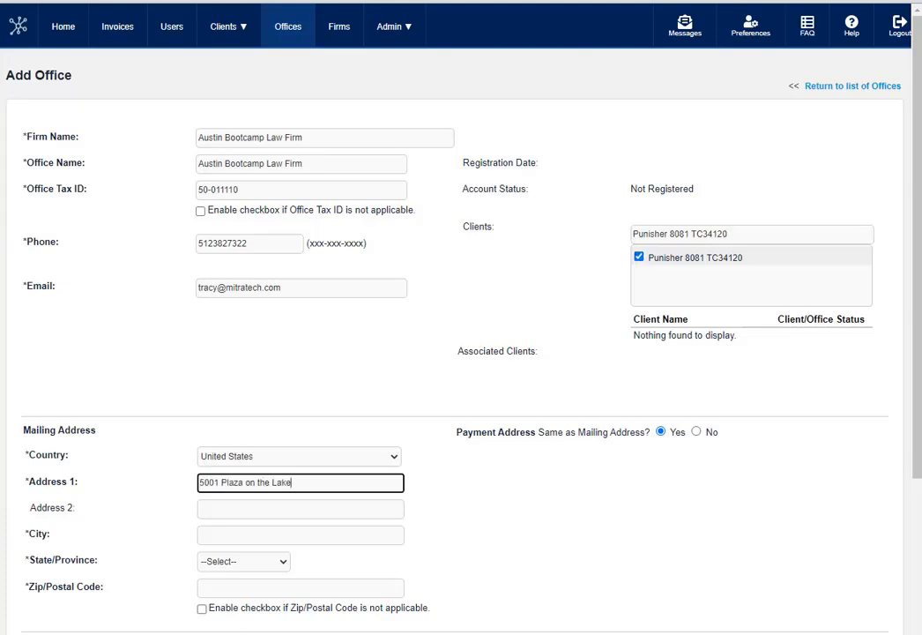
key(alt+Tab)
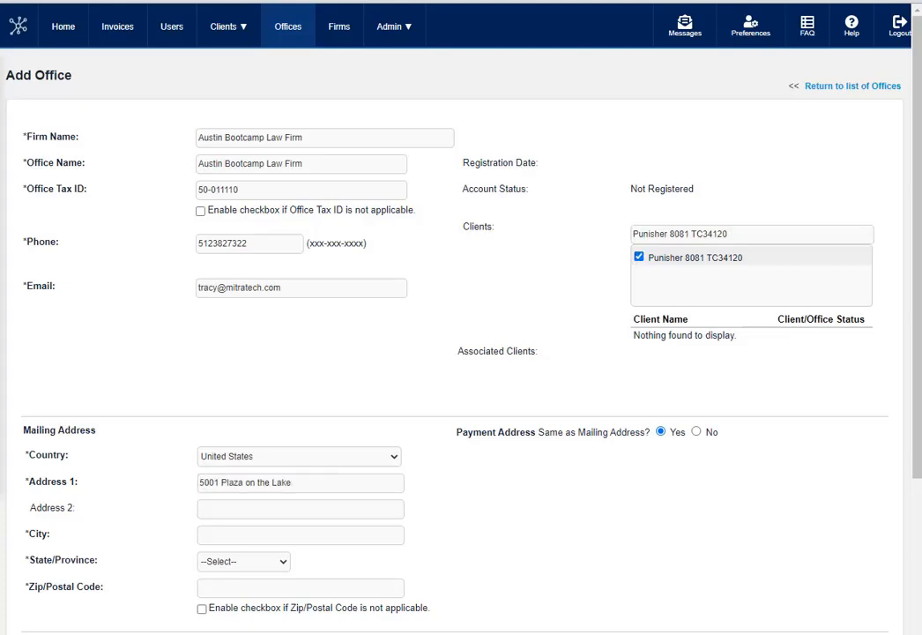
click(240, 538)
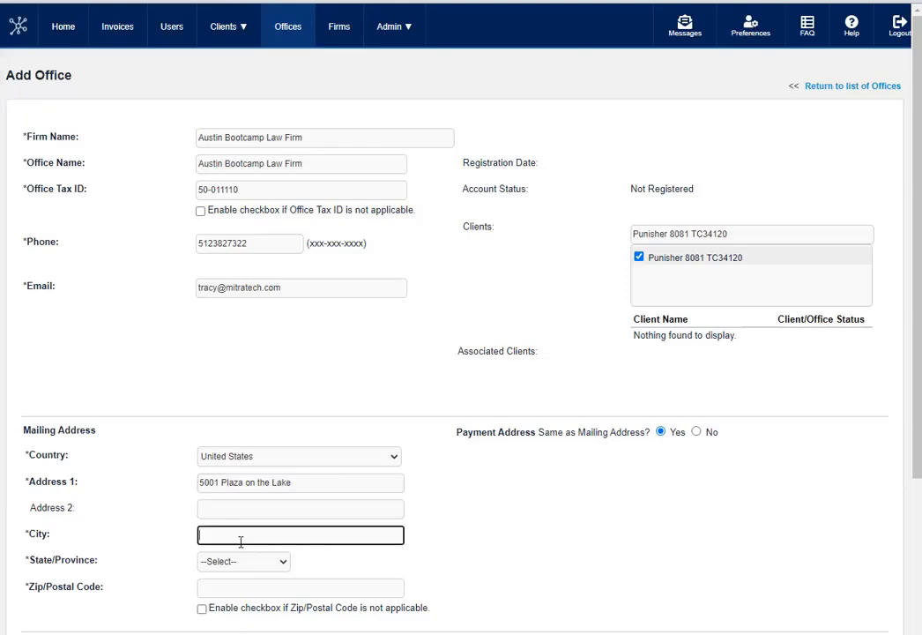
text(Austin)
click(238, 561)
text(tex)
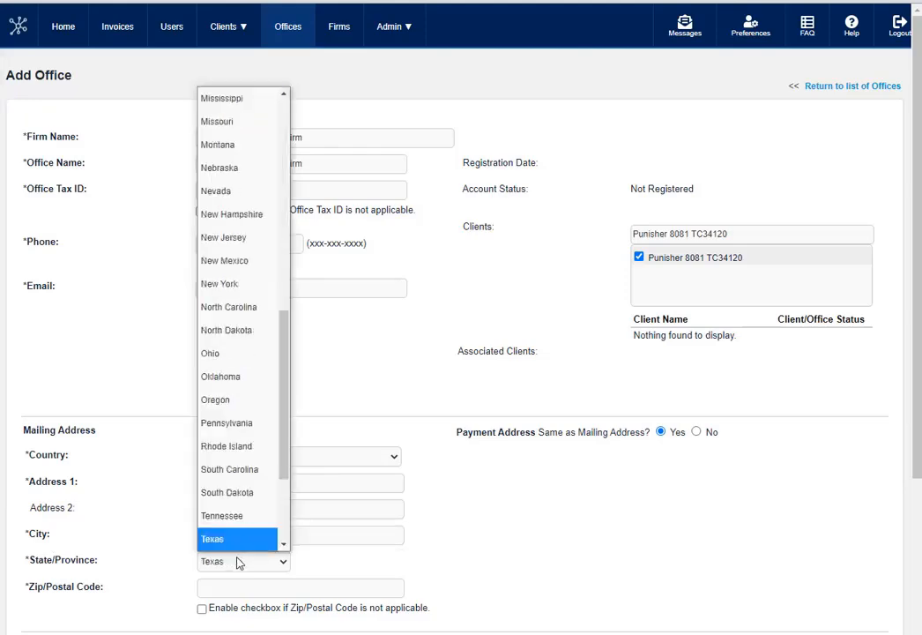
click(237, 589)
text(78746)
scroll(517, 590, down, 3)
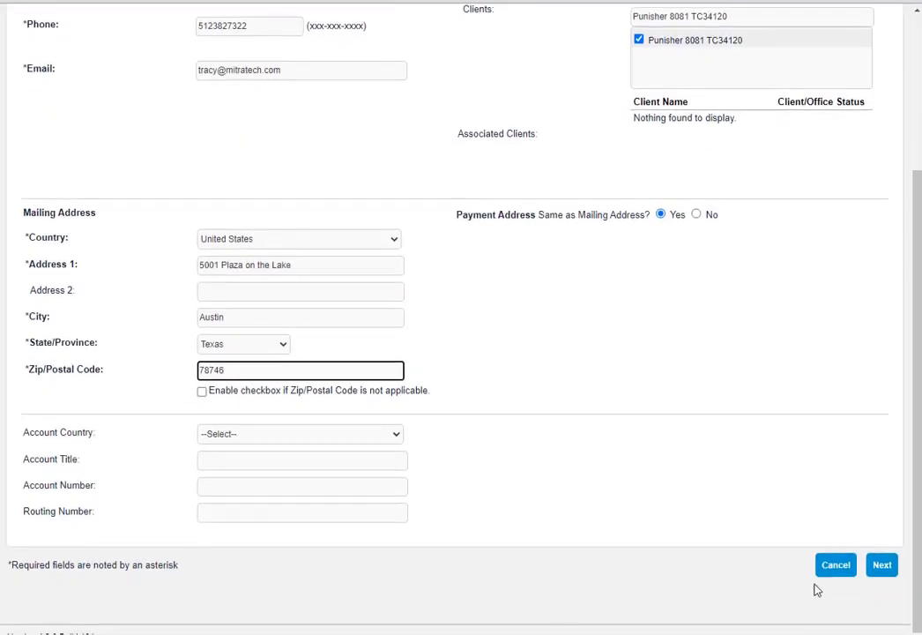
click(882, 565)
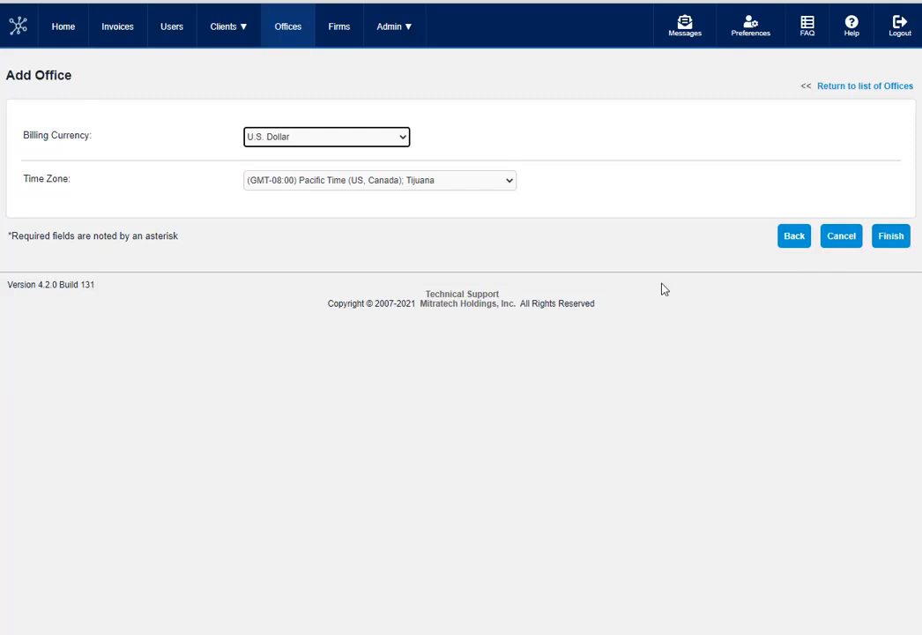
Keep U.S. Dollar as the billing currency and Pacific Time as the time zone, and finish adding the office
click(384, 141)
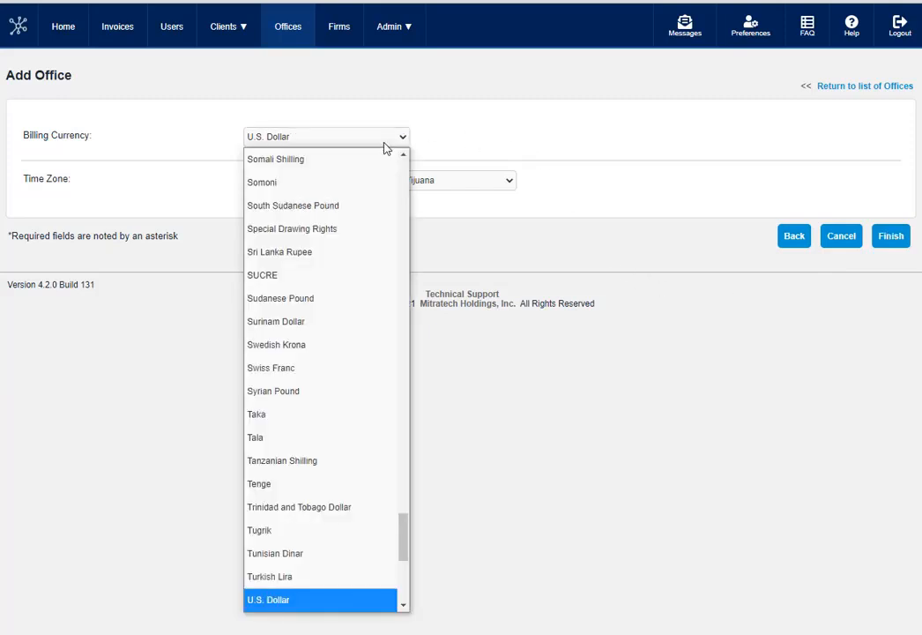
click(385, 148)
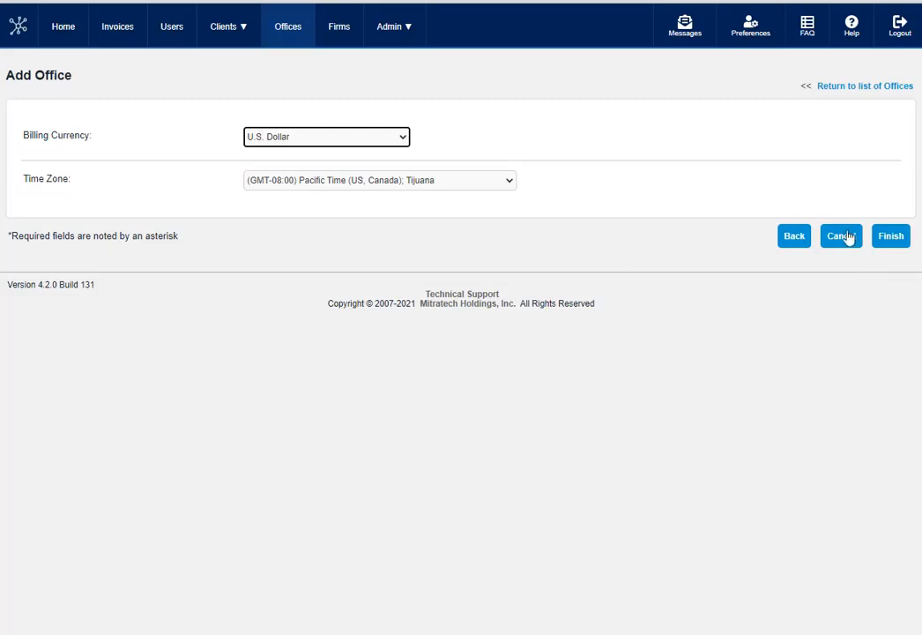
click(893, 238)
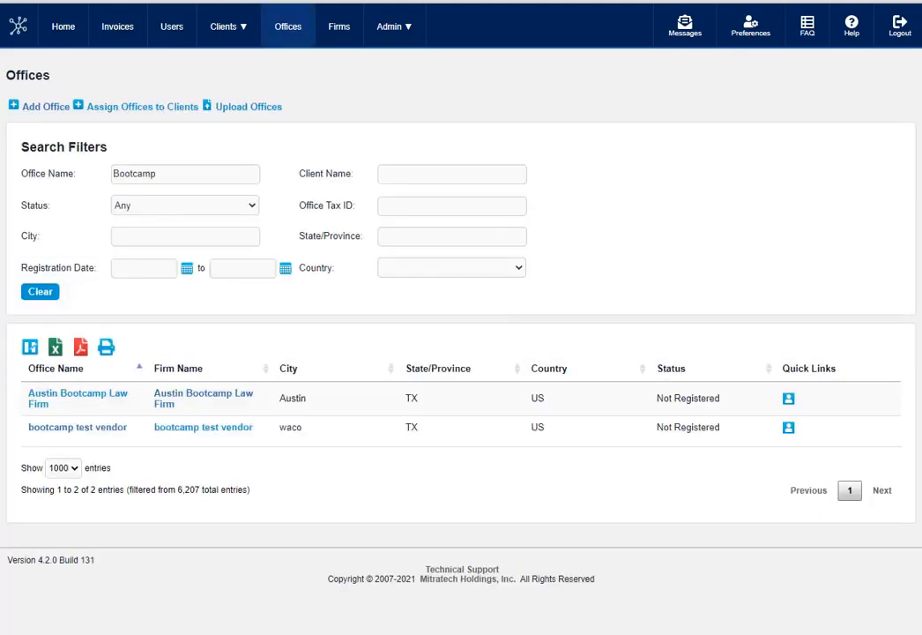
Open the "Austin Bootcamp Law Firm" office profile and check its associated client's status and the contact e-mail
click(93, 400)
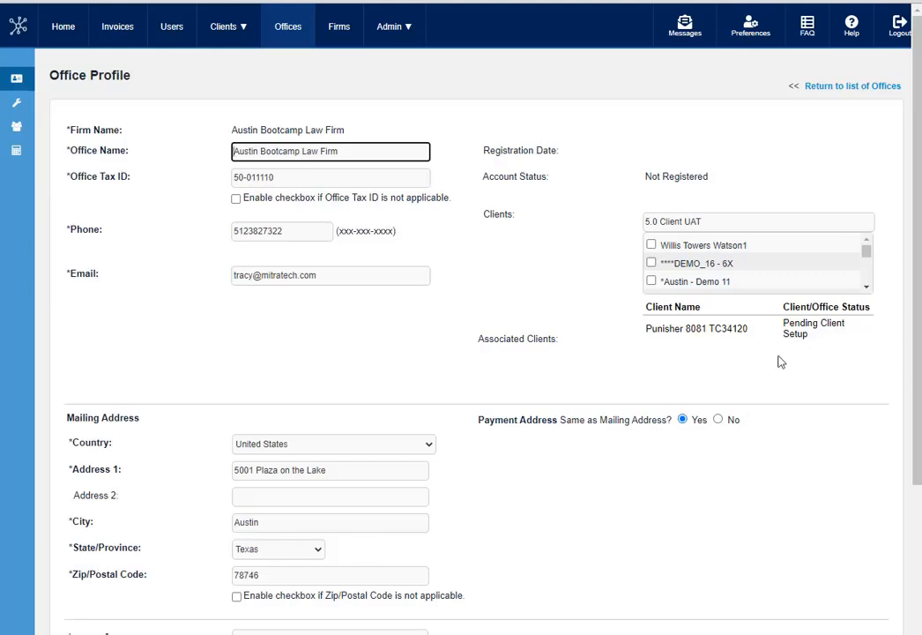
drag(805, 336, 783, 333)
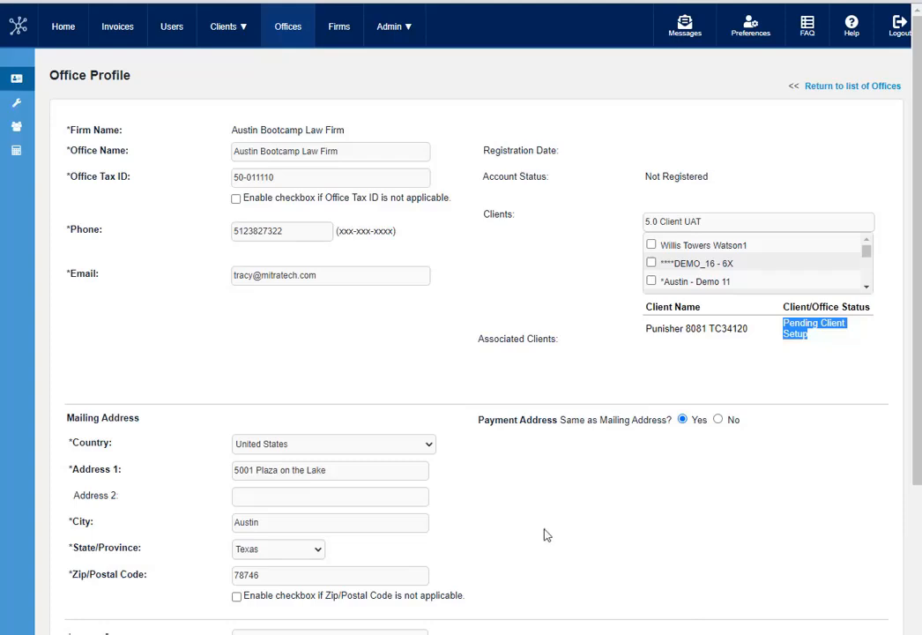
triple_click(338, 275)
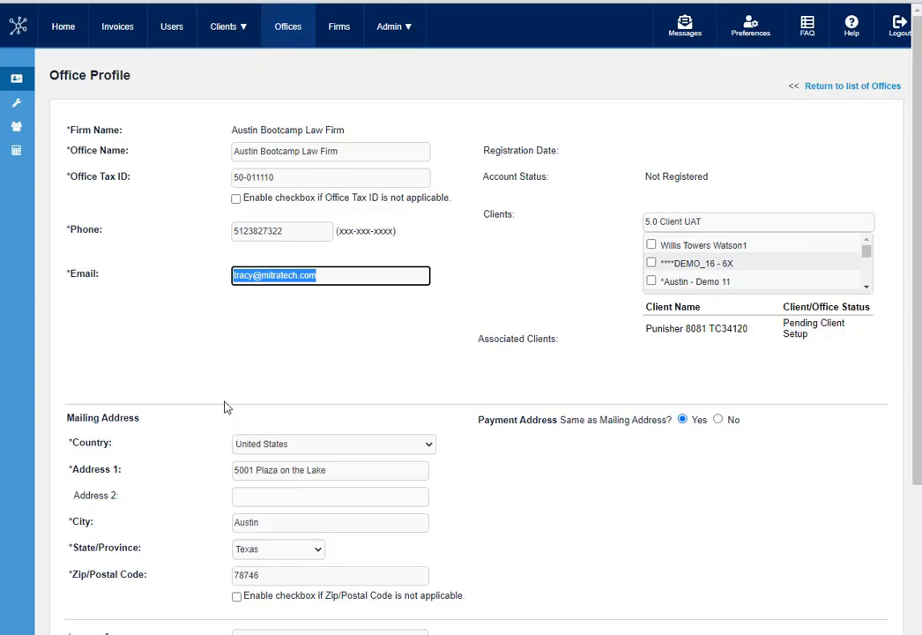
Return to the office list, filter office names by "DEWEY", and open the "Dewey Cheatem and Howe, PC" office
click(277, 30)
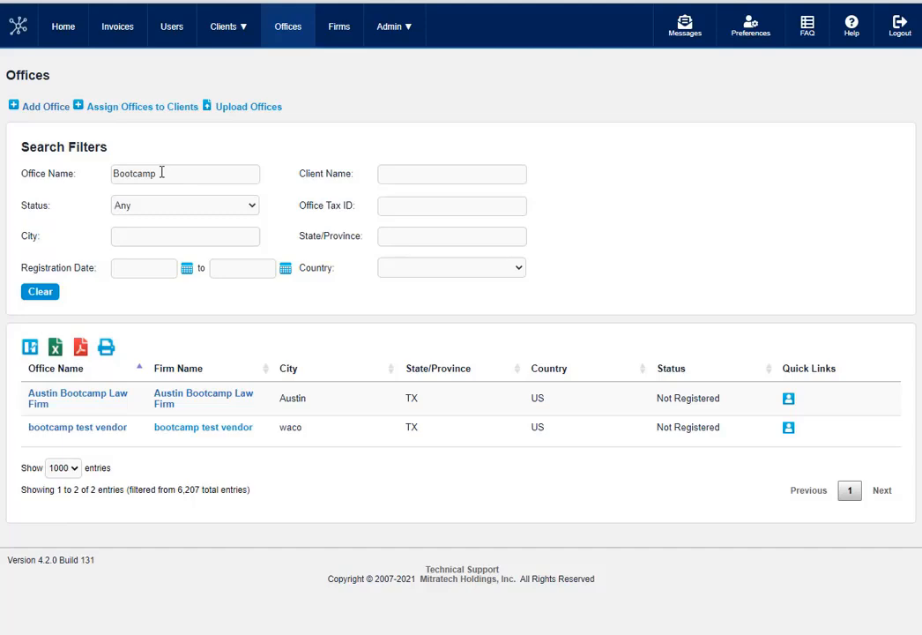
drag(162, 173, 103, 177)
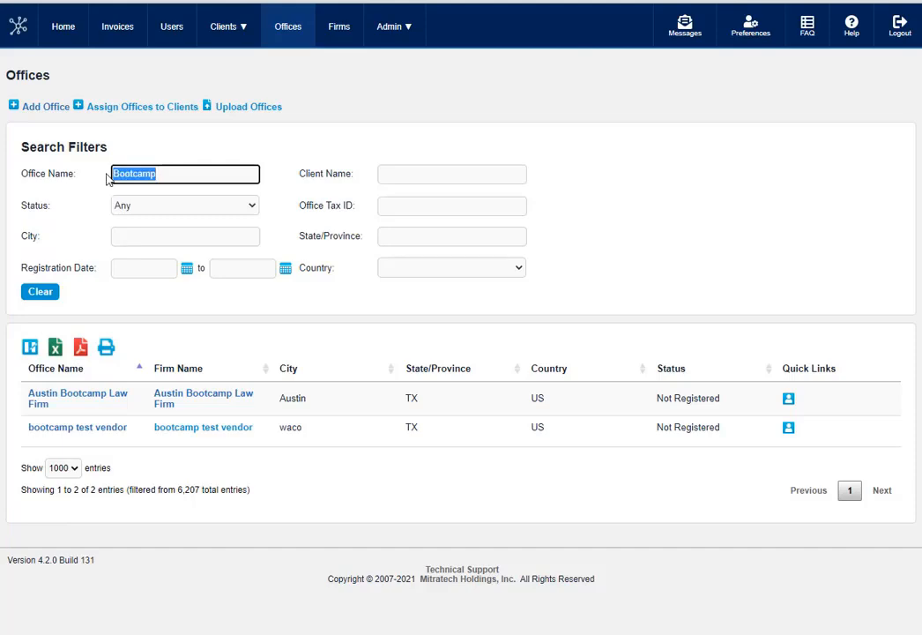
key(BackSpace)
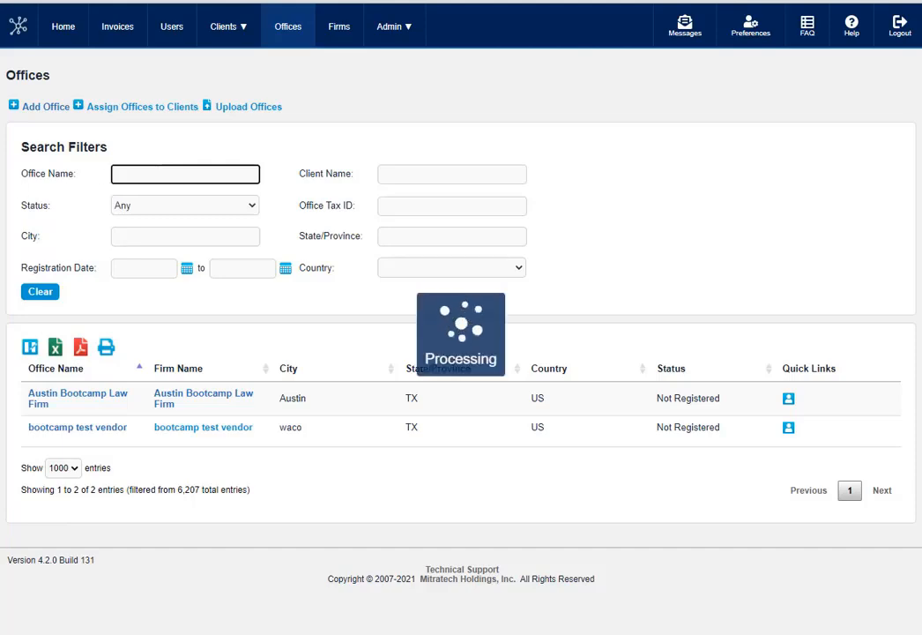
text(DEWEY)
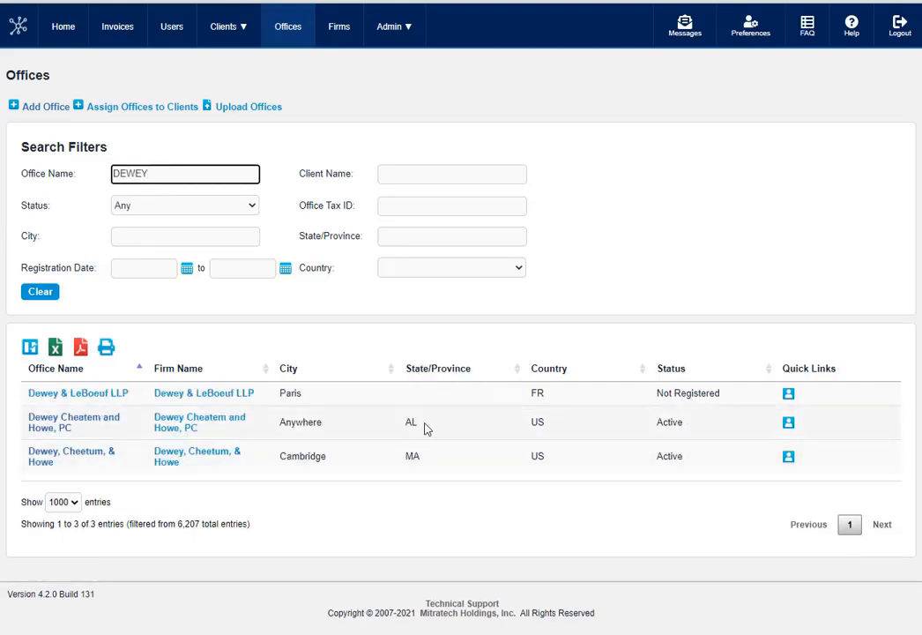
click(51, 429)
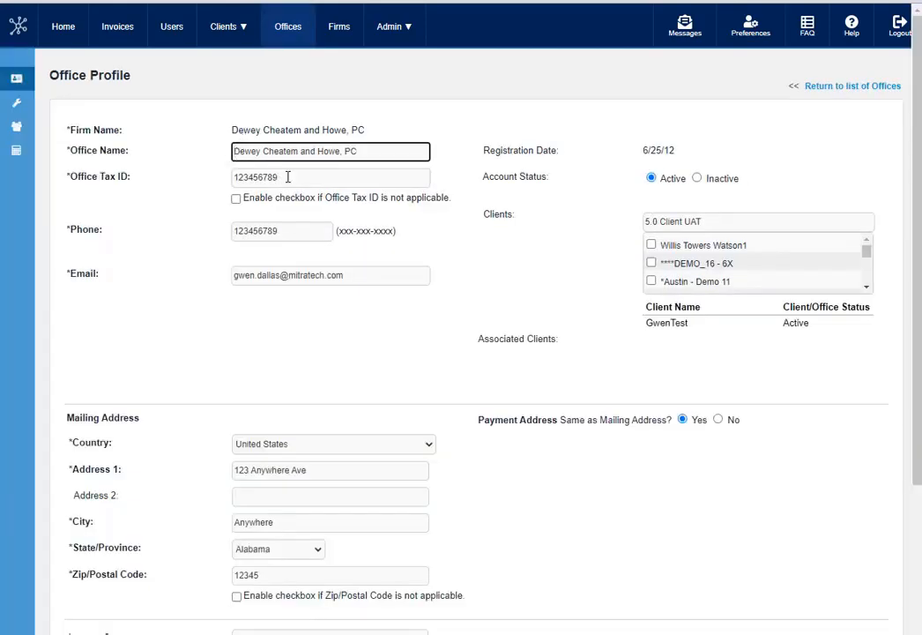
Assign the client "Punisher 8081 TC34120" to the Dewey Cheatem and Howe, PC office, save the profile, and check the client's status
drag(288, 178, 234, 177)
drag(783, 220, 641, 228)
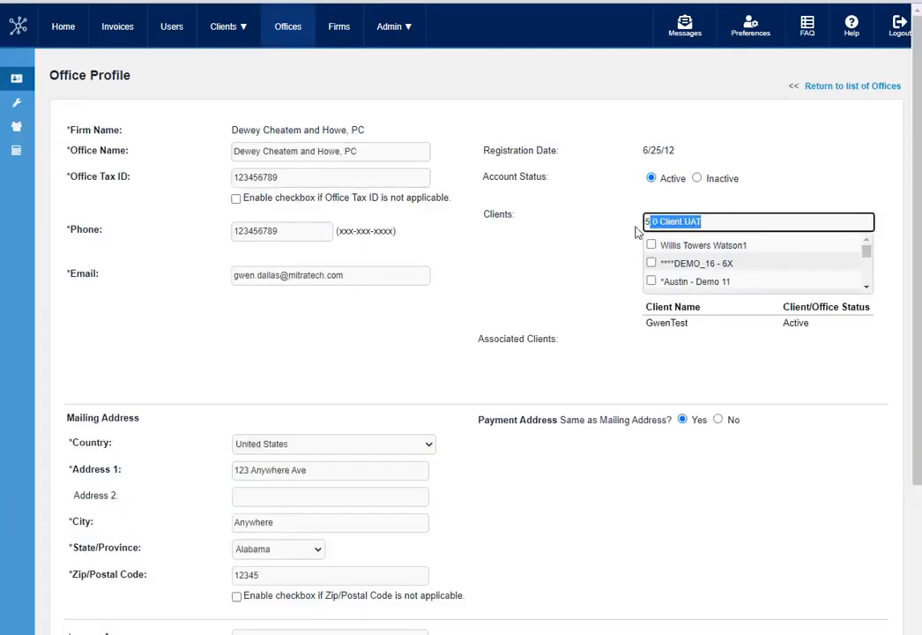
text(PUnisher)
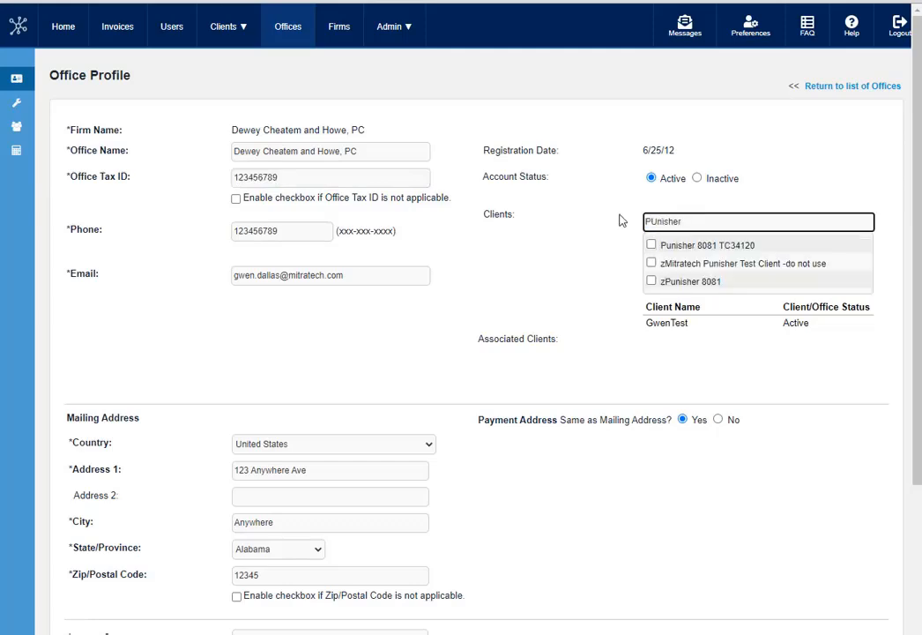
click(652, 246)
scroll(610, 517, down, 3)
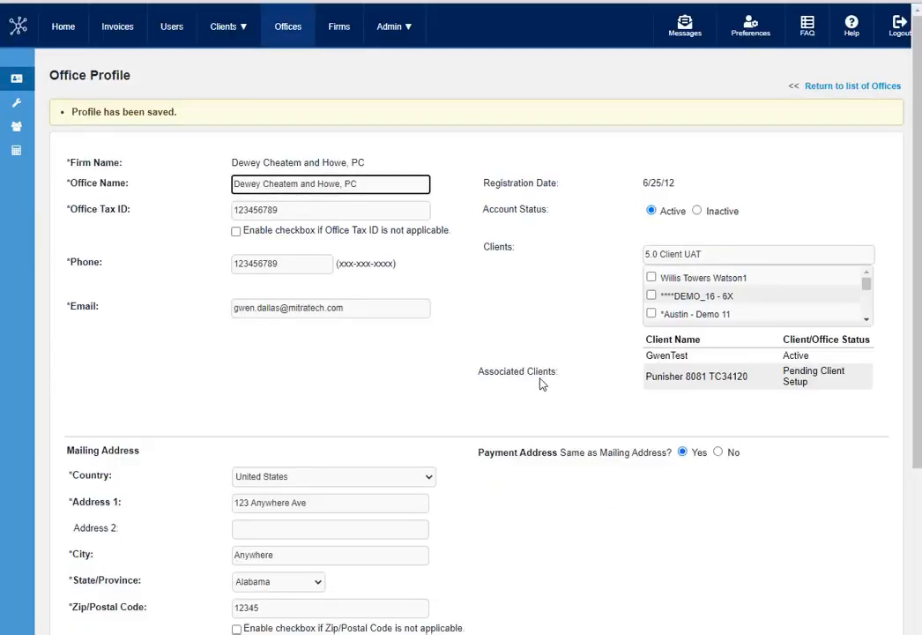
drag(816, 386, 782, 369)
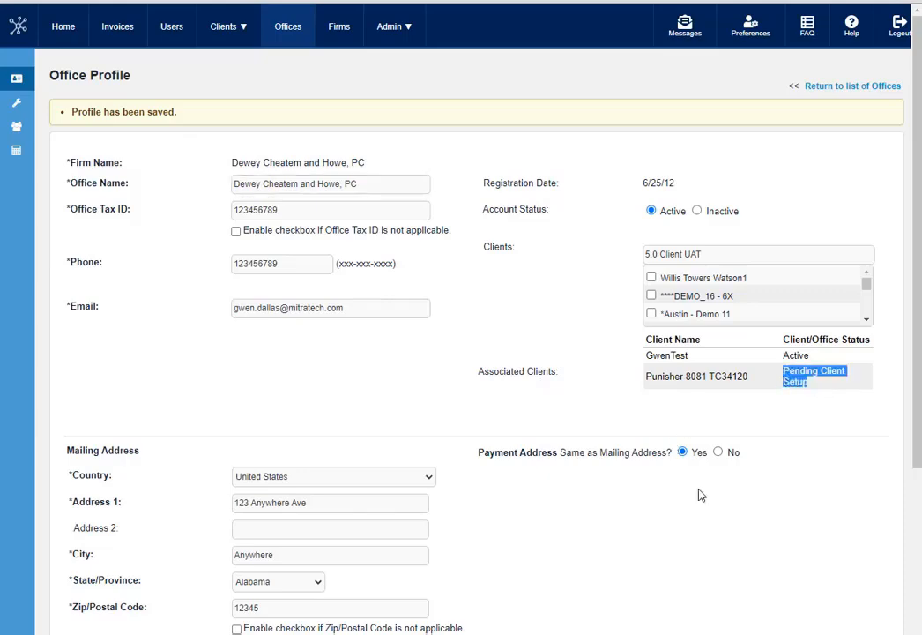